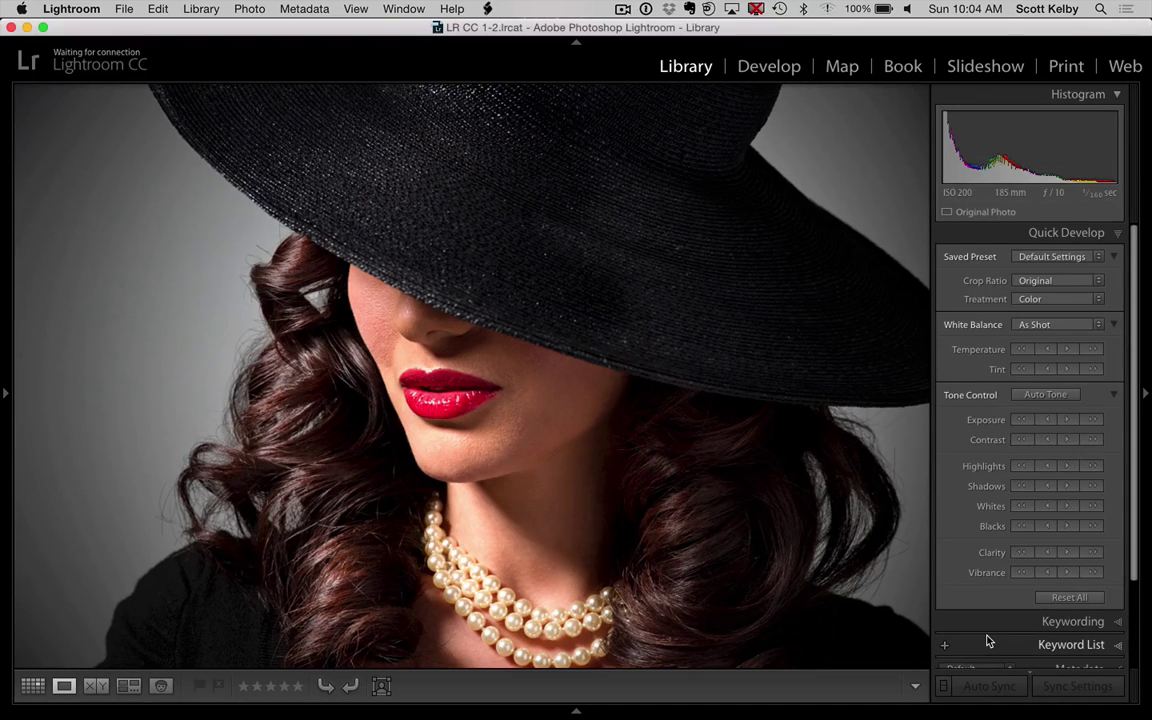
# Step: Send the 1940s.jpg hat portrait to Photoshop as a copy with Lightroom adjustments
pyautogui.press('super+e')
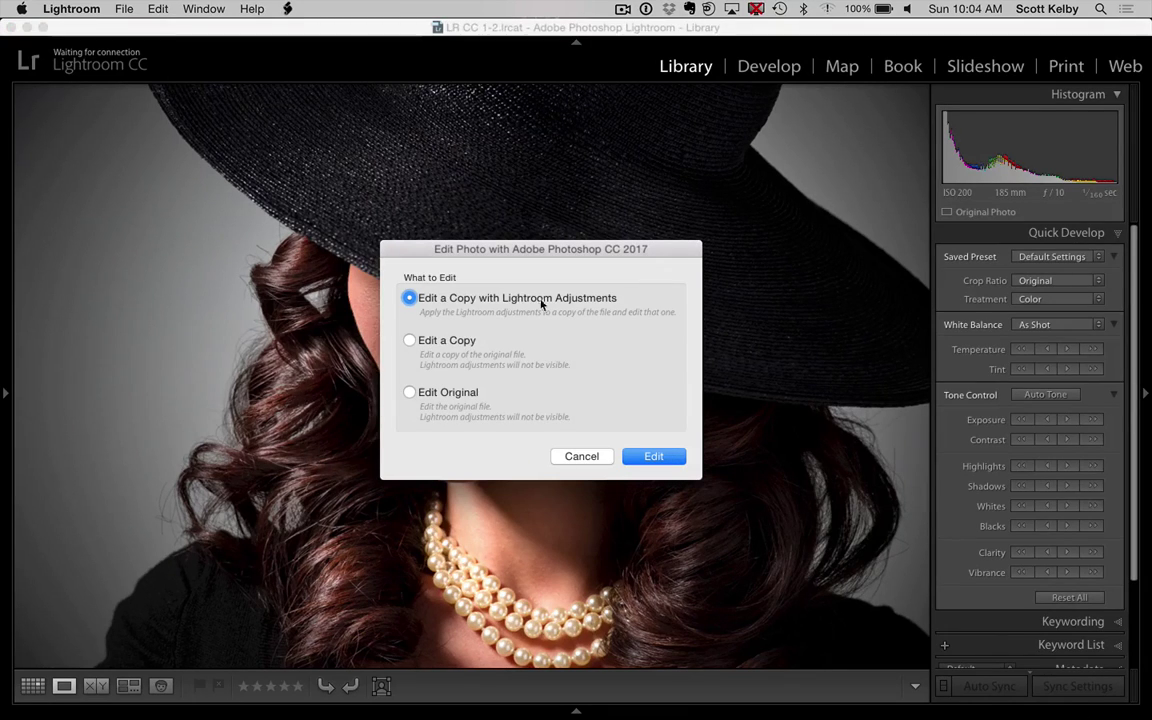
pyautogui.click(661, 460)
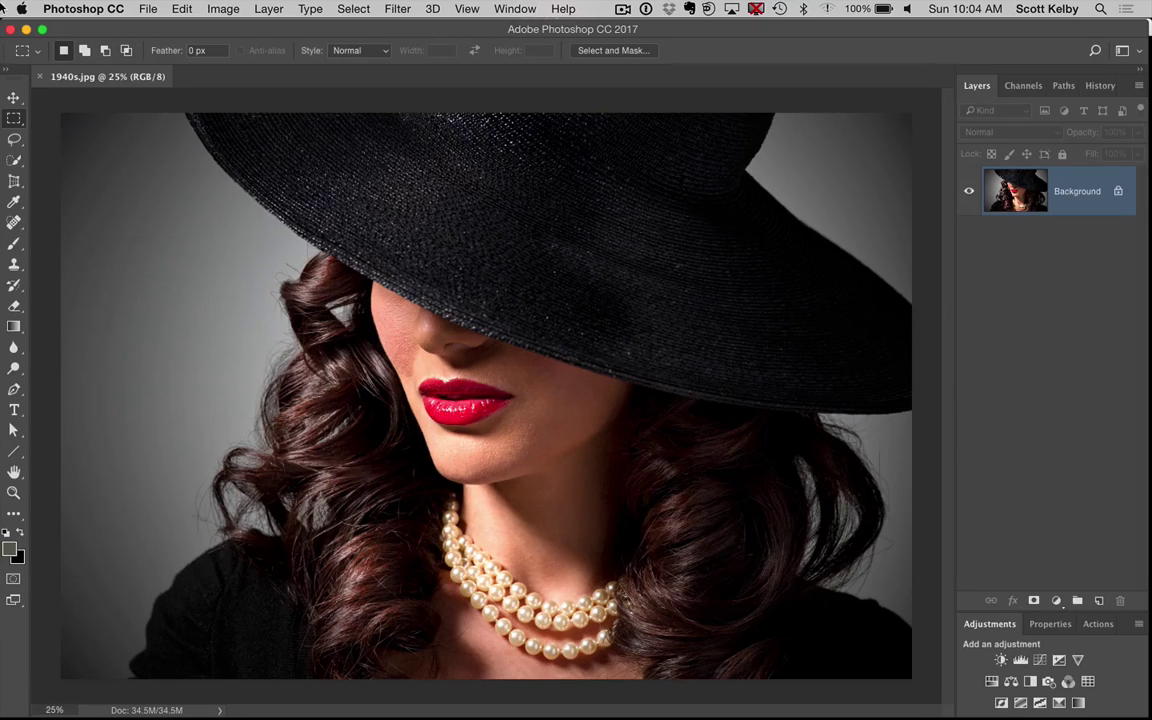
# Step: With the Rectangular Marquee, select a full-width horizontal band across the hat
pyautogui.click(14, 118)
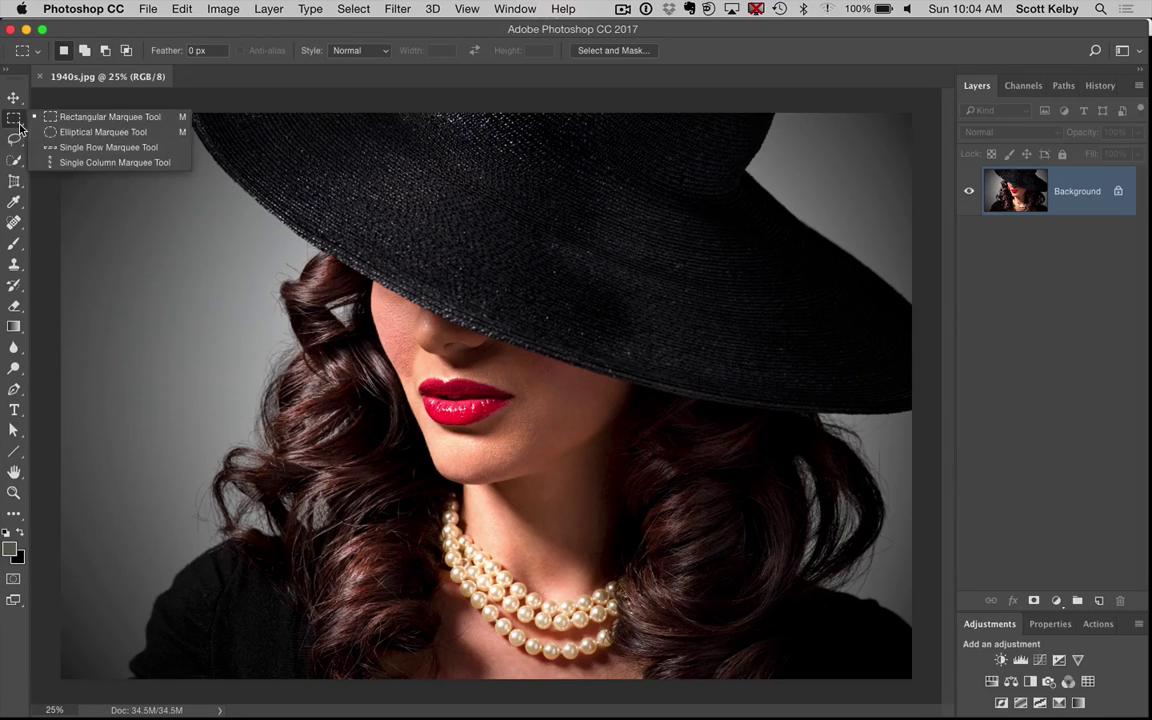
pyautogui.click(101, 120)
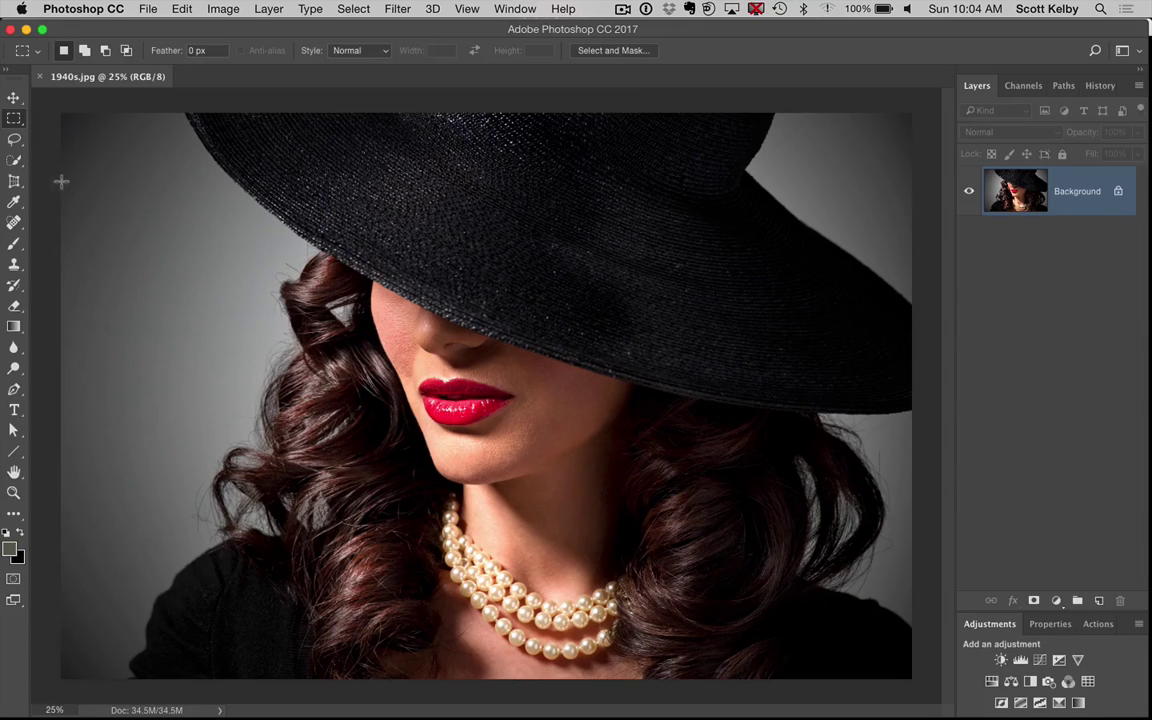
pyautogui.moveTo(61, 177); pyautogui.dragTo(913, 247)
# Step: Add four more full-width bands: below the first, across the lips, below the chin, across the neck
pyautogui.press('shift')
pyautogui.moveTo(57, 270); pyautogui.dragTo(941, 347)
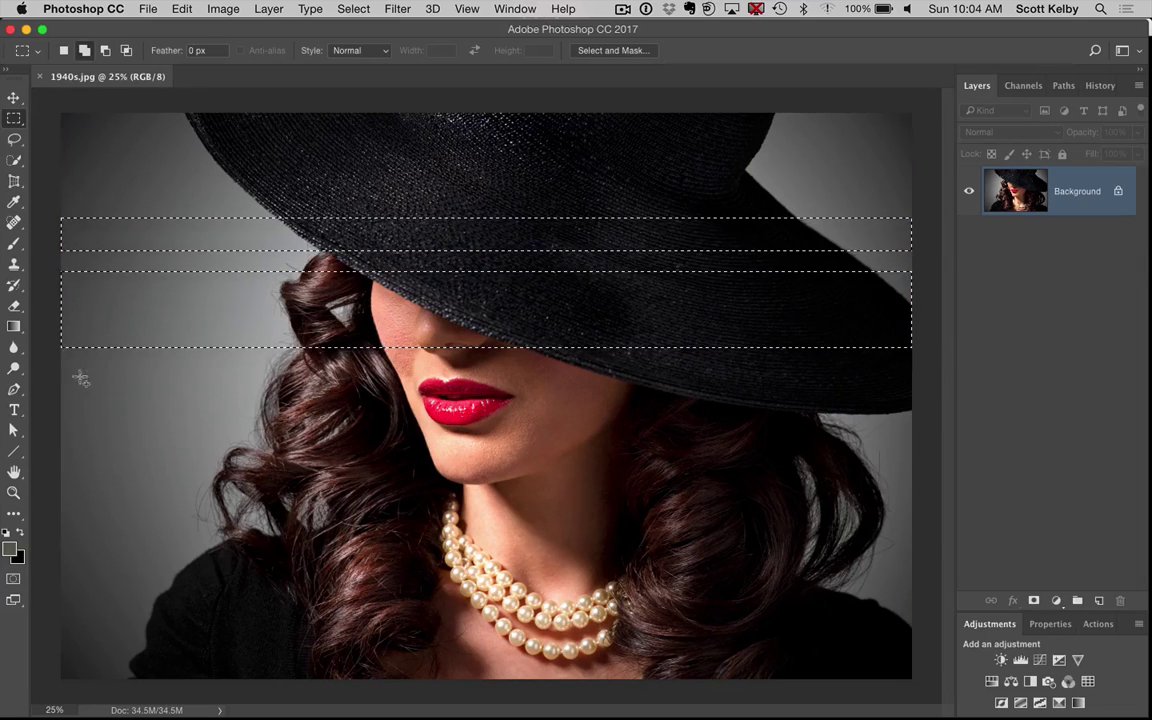
pyautogui.moveTo(61, 370); pyautogui.dragTo(915, 399)
pyautogui.moveTo(61, 418); pyautogui.dragTo(913, 475)
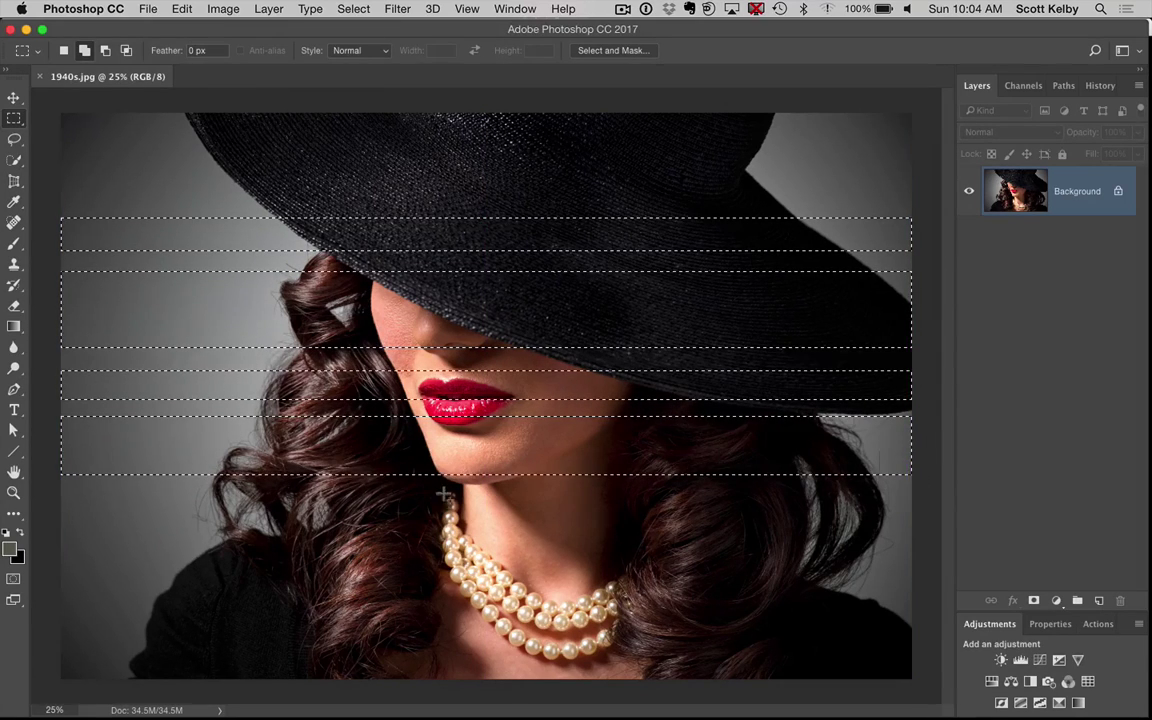
pyautogui.moveTo(61, 492); pyautogui.dragTo(917, 510)
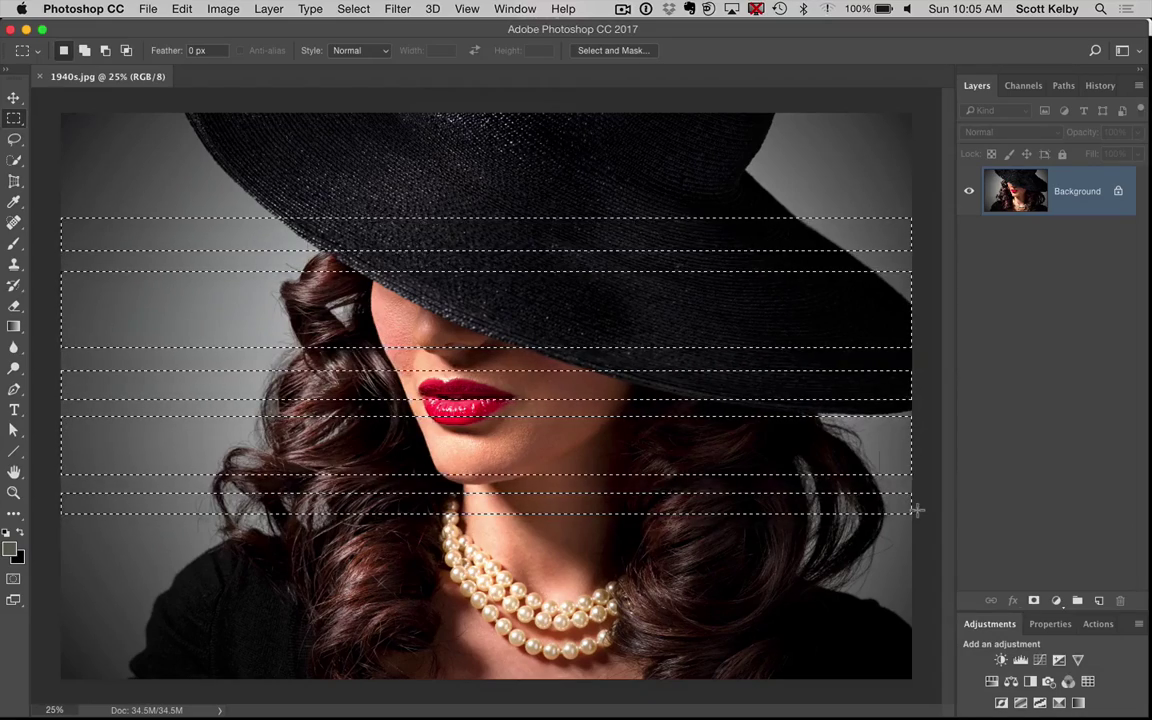
pyautogui.click(1056, 600)
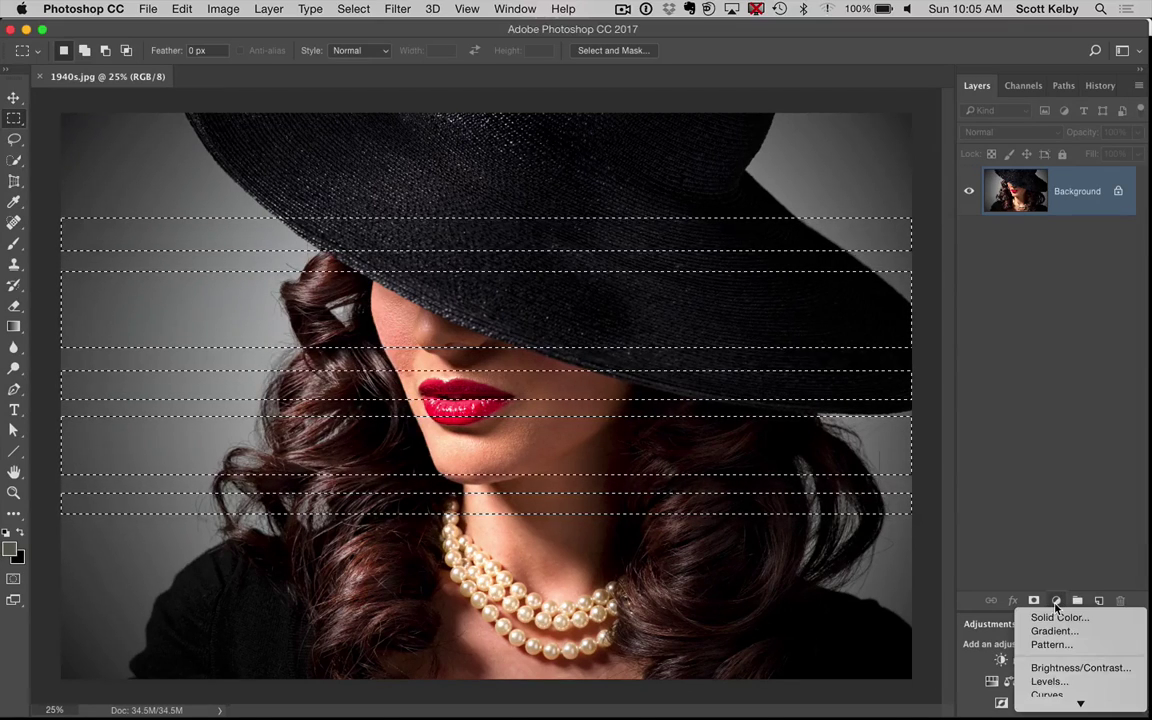
# Step: Add a Levels layer masked to the bands and set its midtones to 0.61
pyautogui.scroll(-5, 1075, 660)
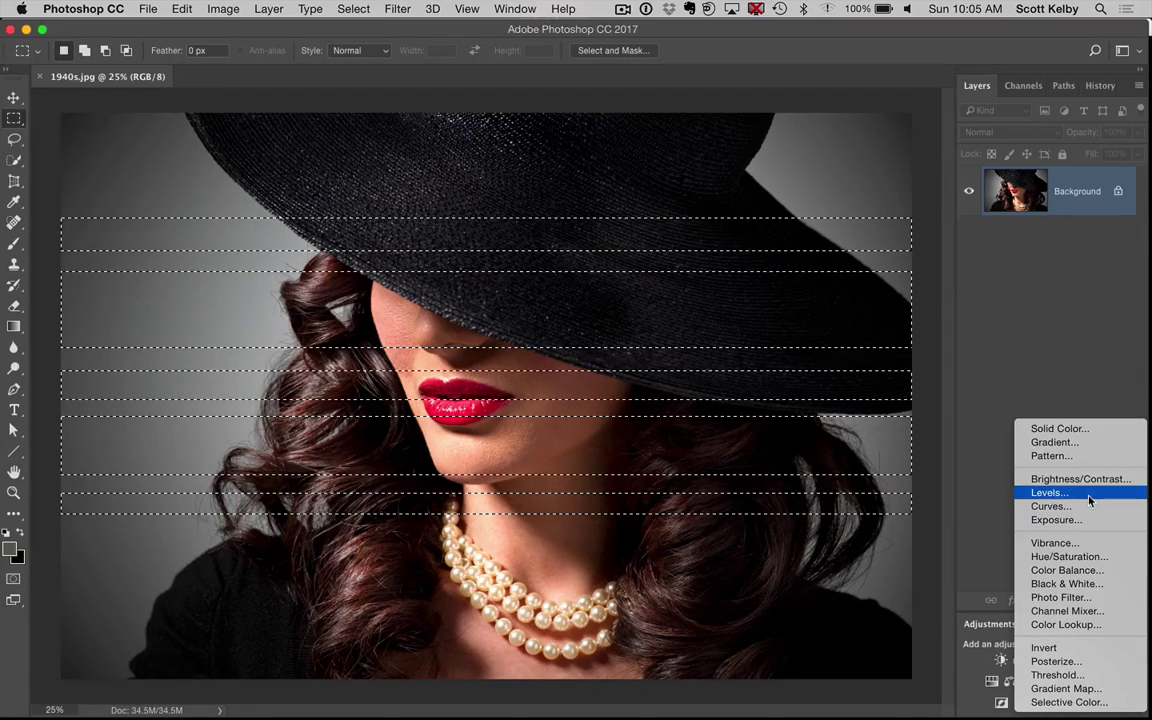
pyautogui.click(1090, 500)
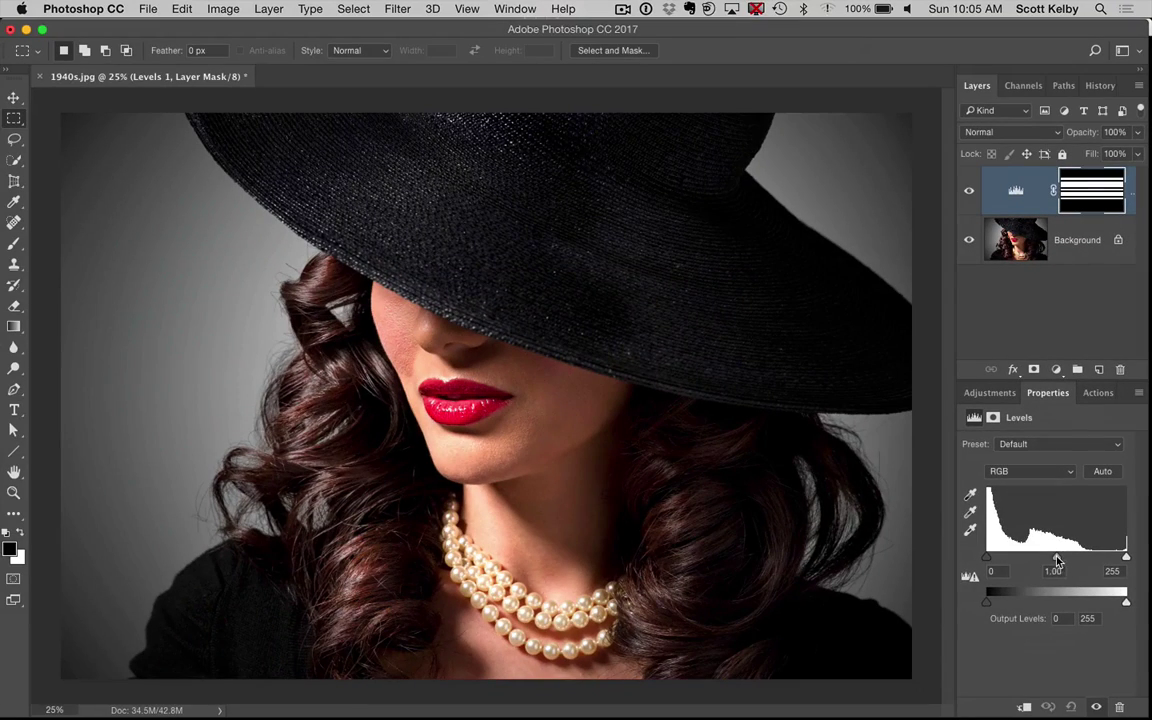
pyautogui.moveTo(770, 562); pyautogui.dragTo(789, 575)
pyautogui.moveTo(1062, 562); pyautogui.dragTo(1078, 562)
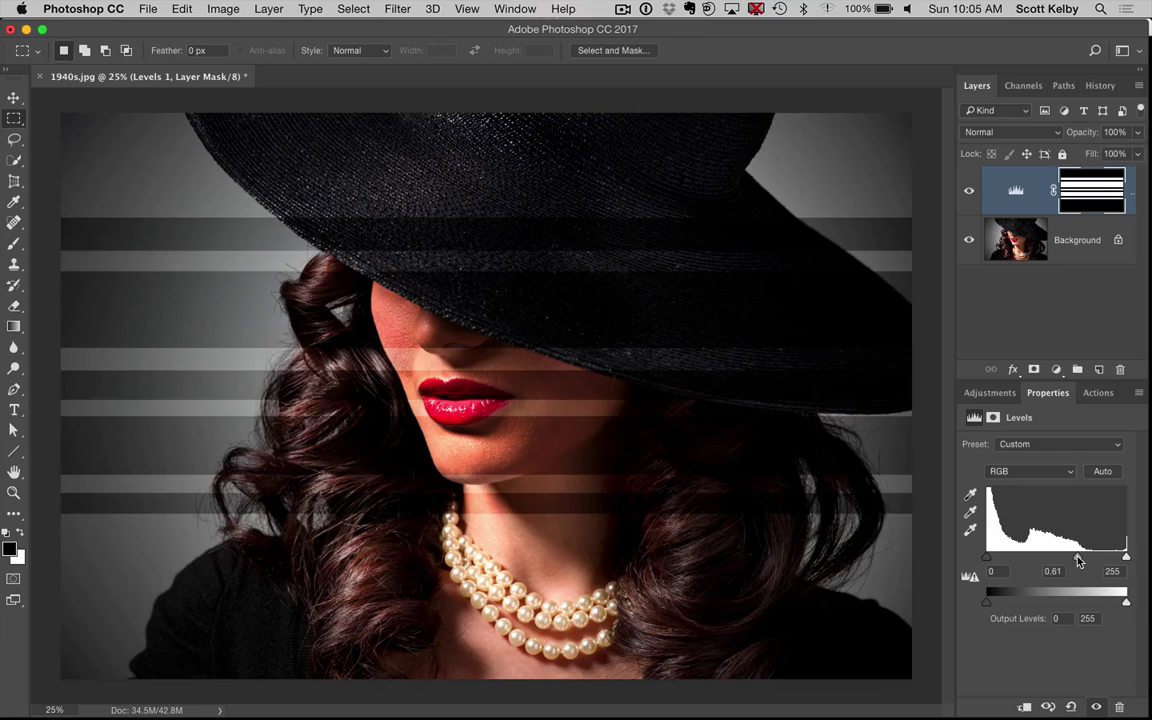
# Step: Skew the stripe mask into a downward diagonal and shift it up slightly
pyautogui.press('super+t')
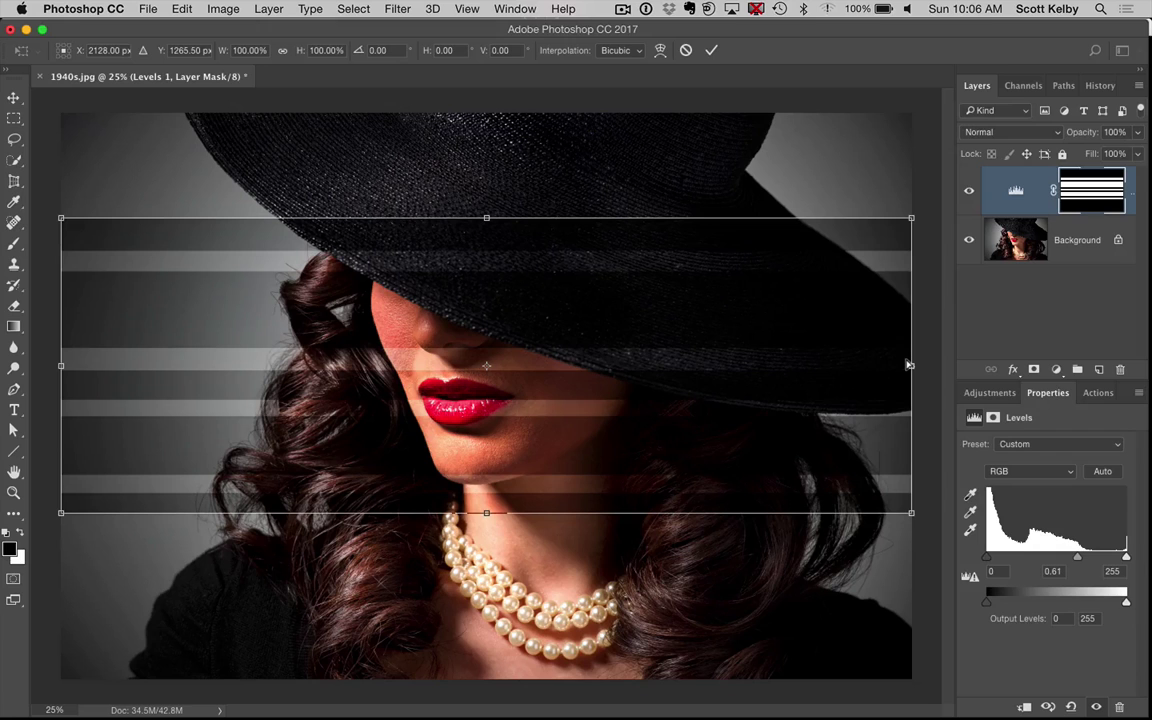
pyautogui.moveTo(908, 365); pyautogui.dragTo(908, 462)
pyautogui.moveTo(751, 447)
pyautogui.mouseDown()
pyautogui.moveTo(749, 401)
pyautogui.moveTo(748, 425)
pyautogui.mouseUp()
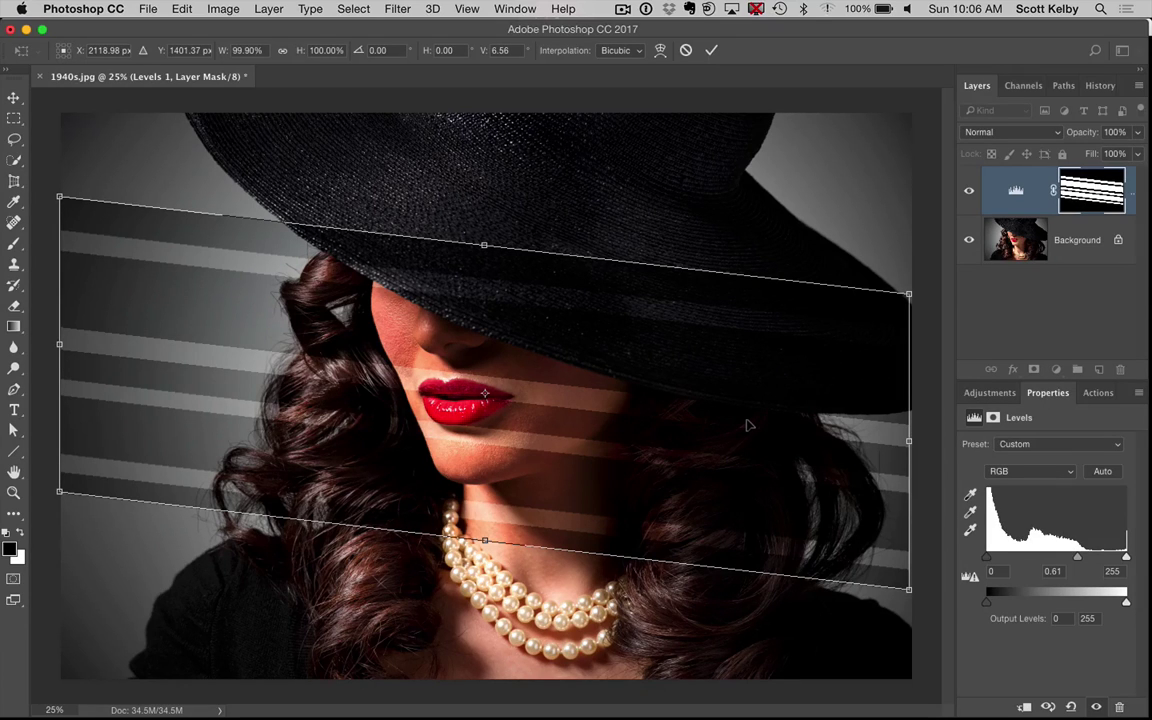
pyautogui.press('Return')
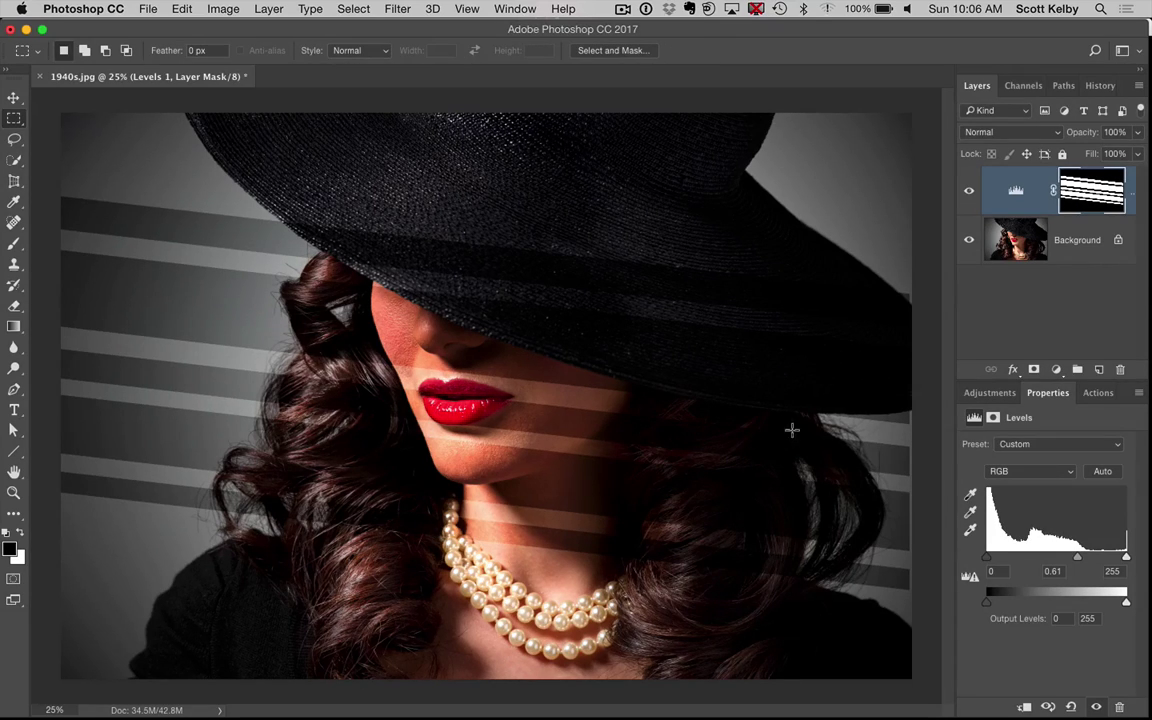
# Step: Stretch the stripes past the right edge, then undo that change
pyautogui.hotkey('ctrl', 't')
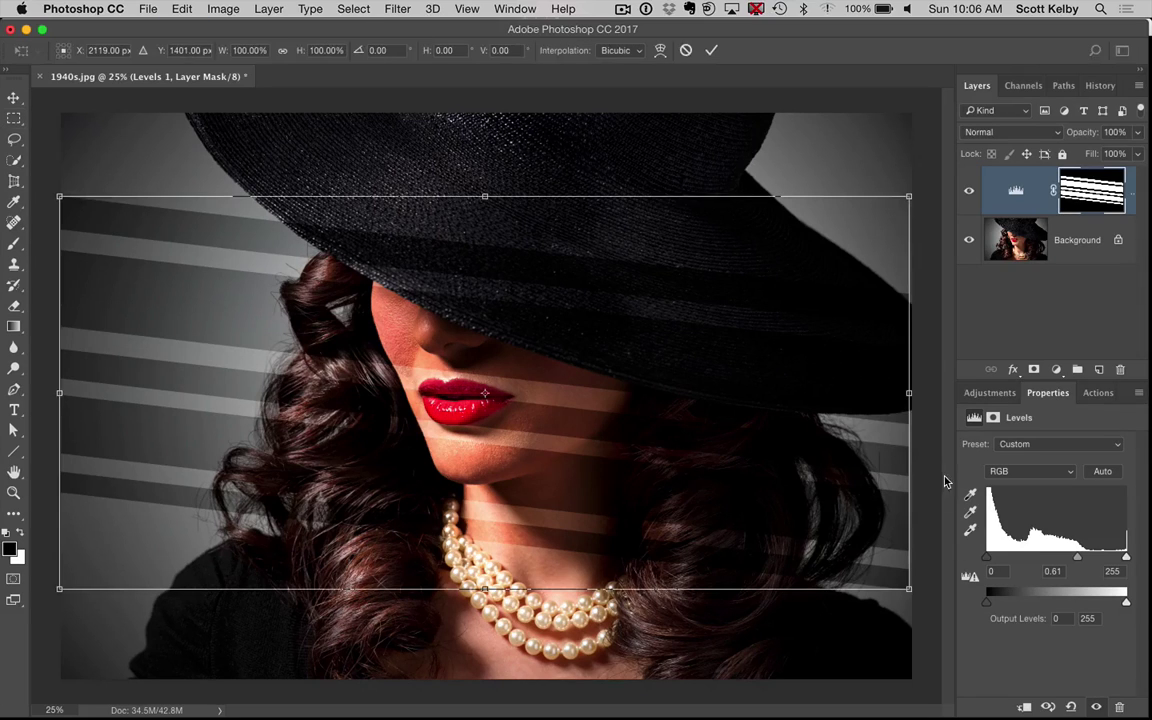
pyautogui.moveTo(909, 393); pyautogui.dragTo(925, 391)
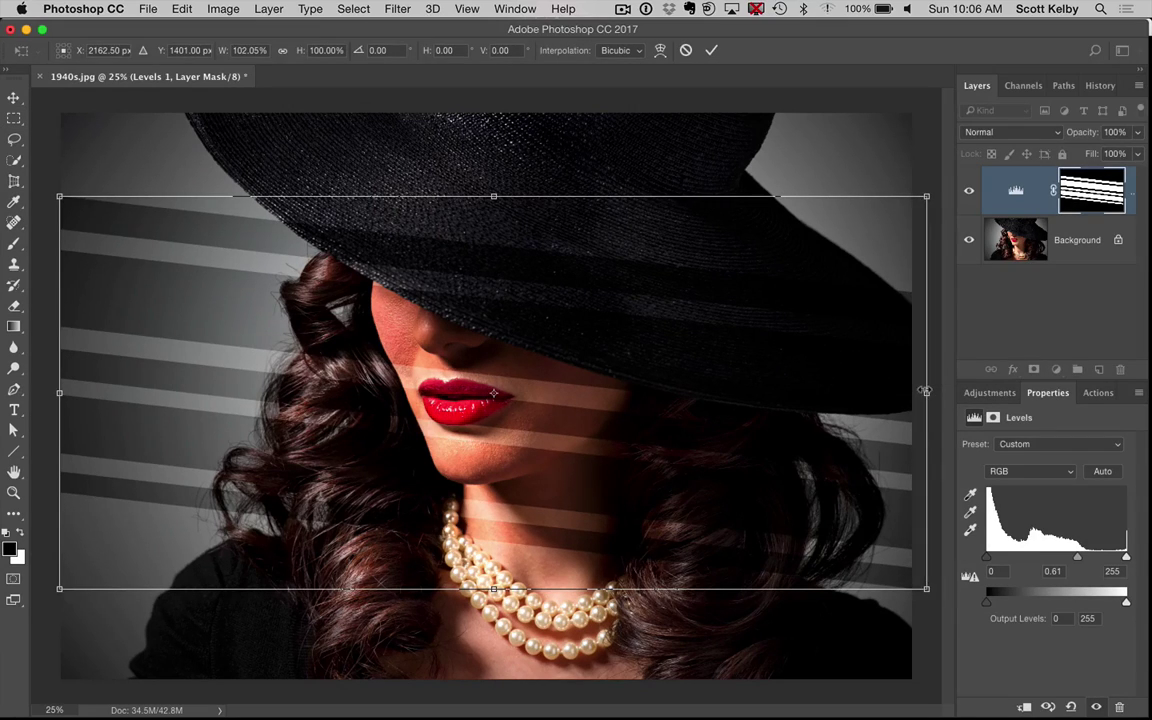
pyautogui.press('Return')
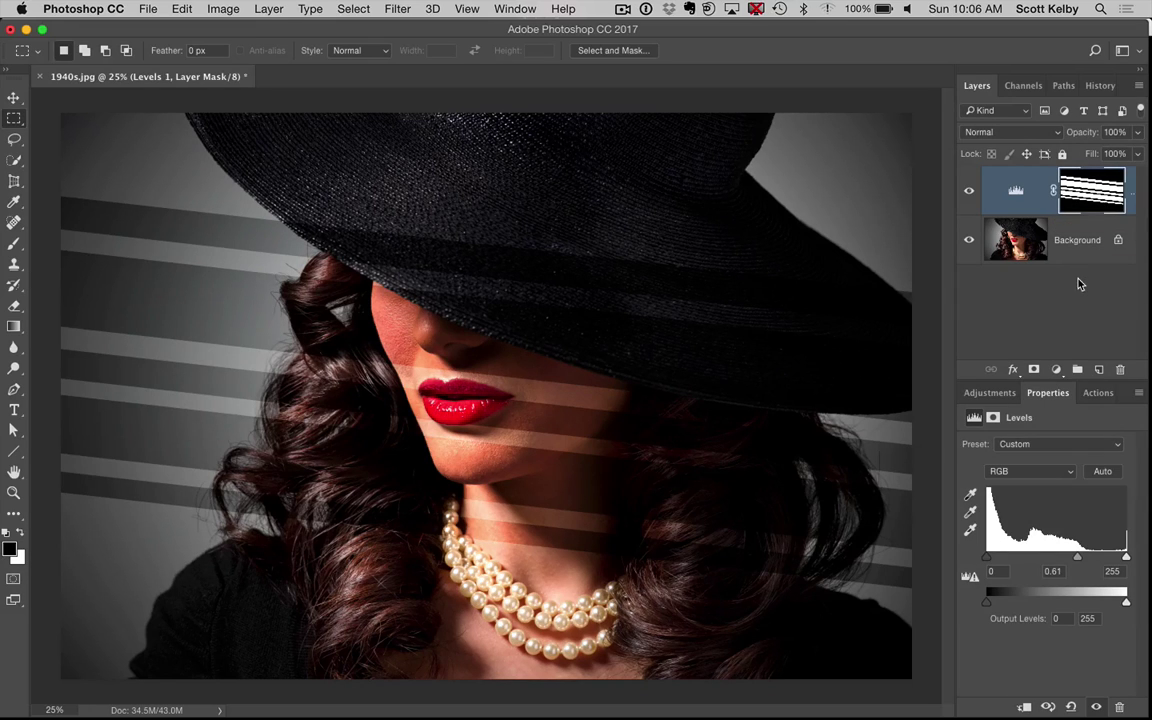
pyautogui.press('super+z')
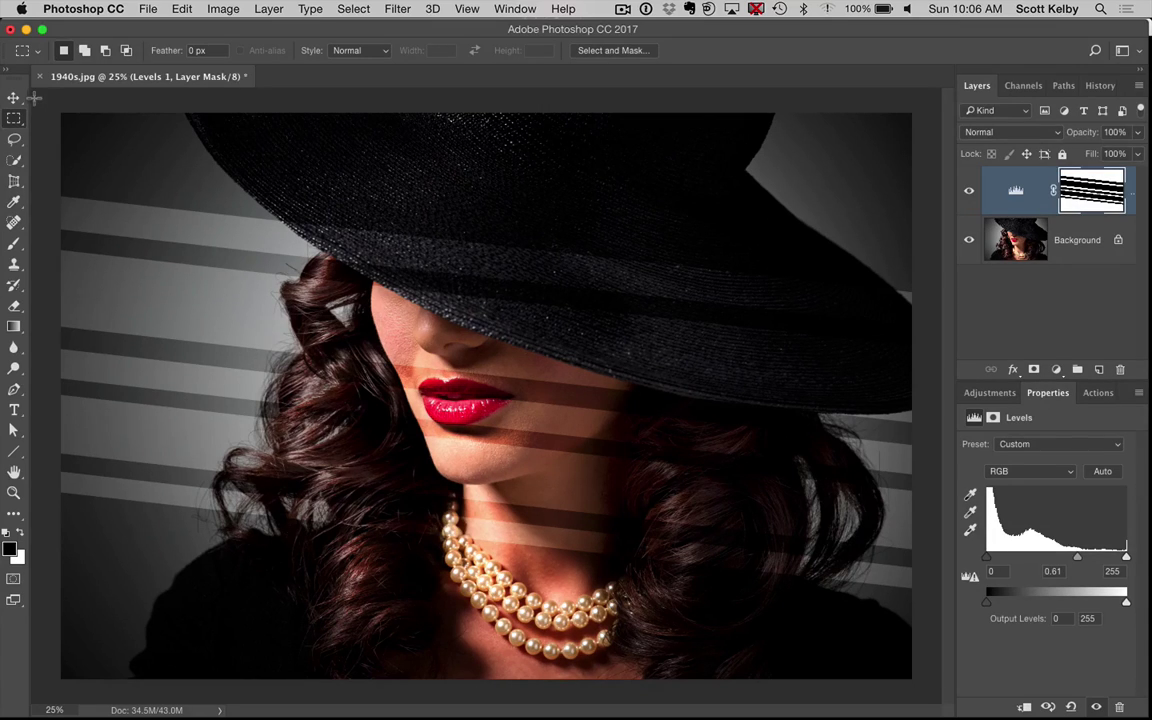
# Step: Blur the Levels 1 mask with a Gaussian Blur of about 26 pixels
pyautogui.click(398, 10)
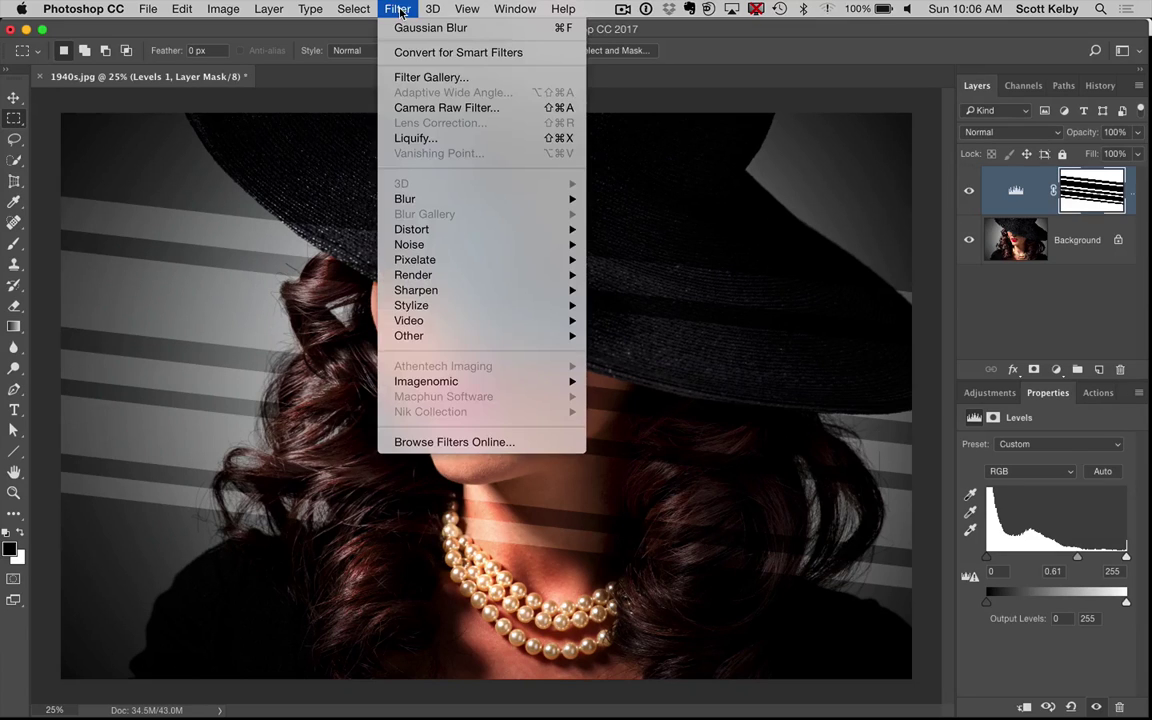
pyautogui.moveTo(427, 198)
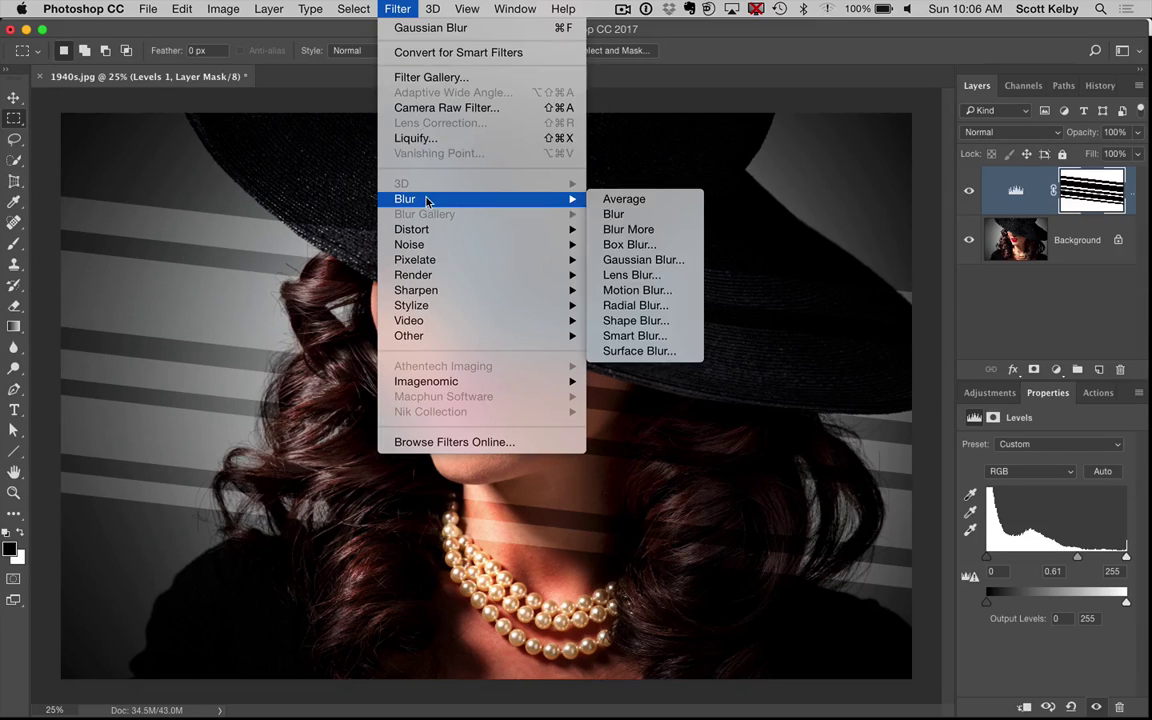
pyautogui.click(680, 261)
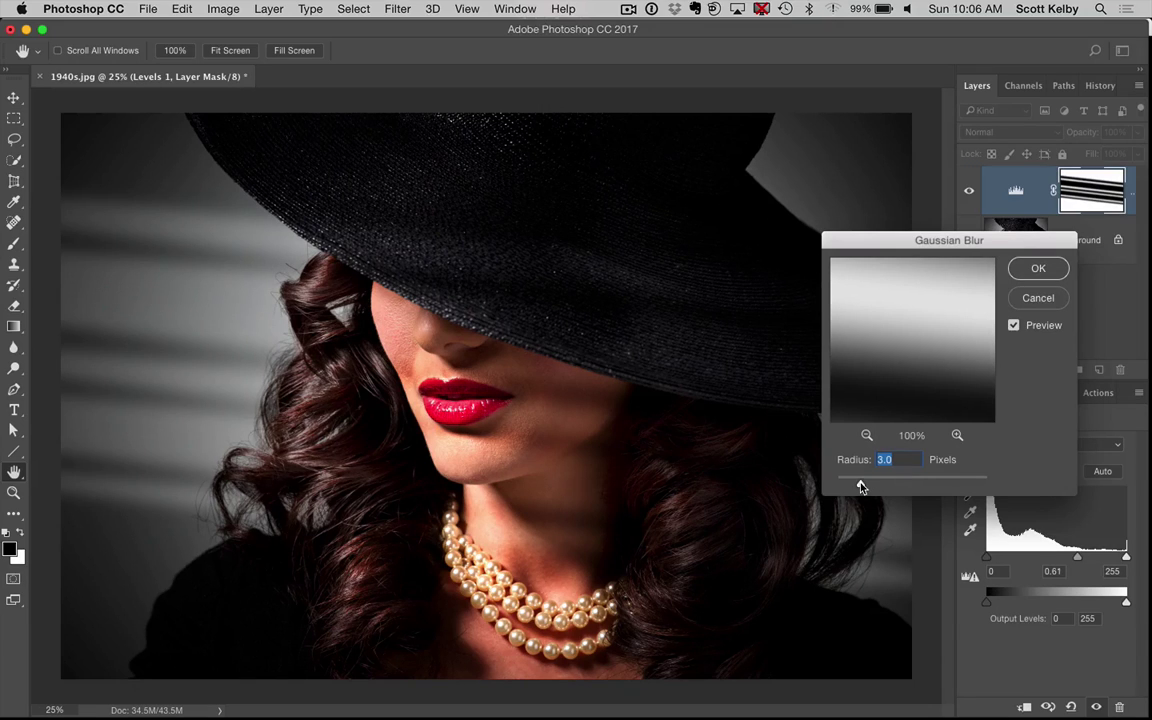
pyautogui.moveTo(861, 486); pyautogui.dragTo(906, 486)
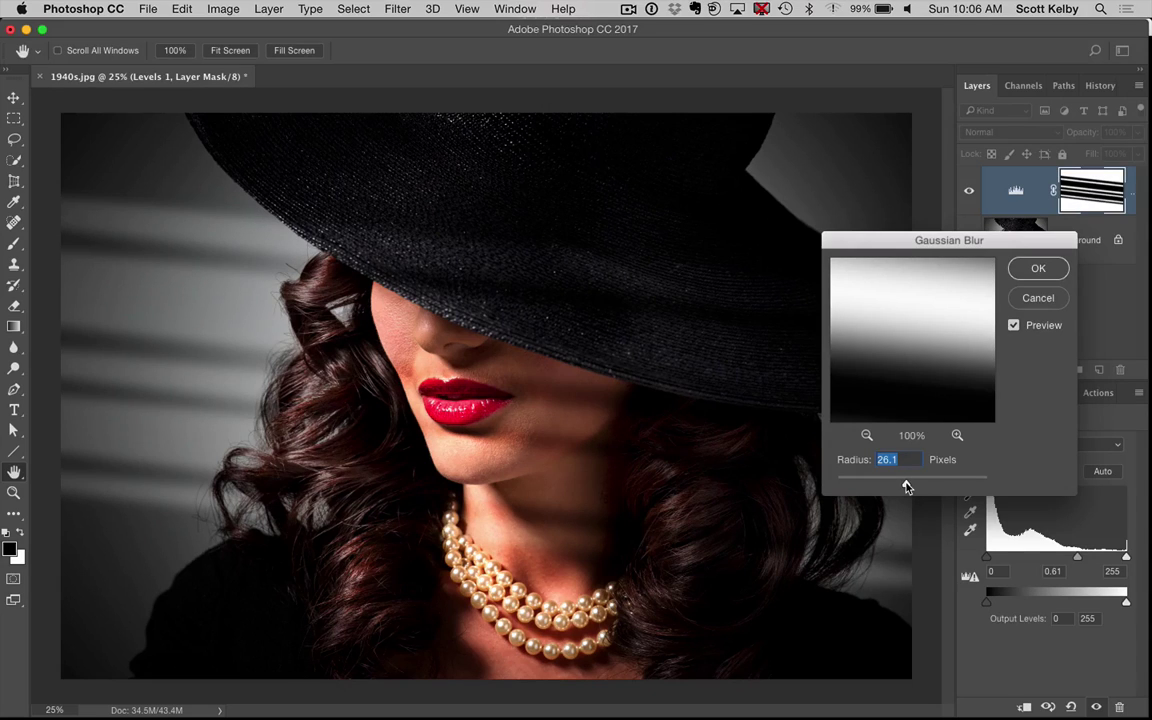
pyautogui.click(1037, 268)
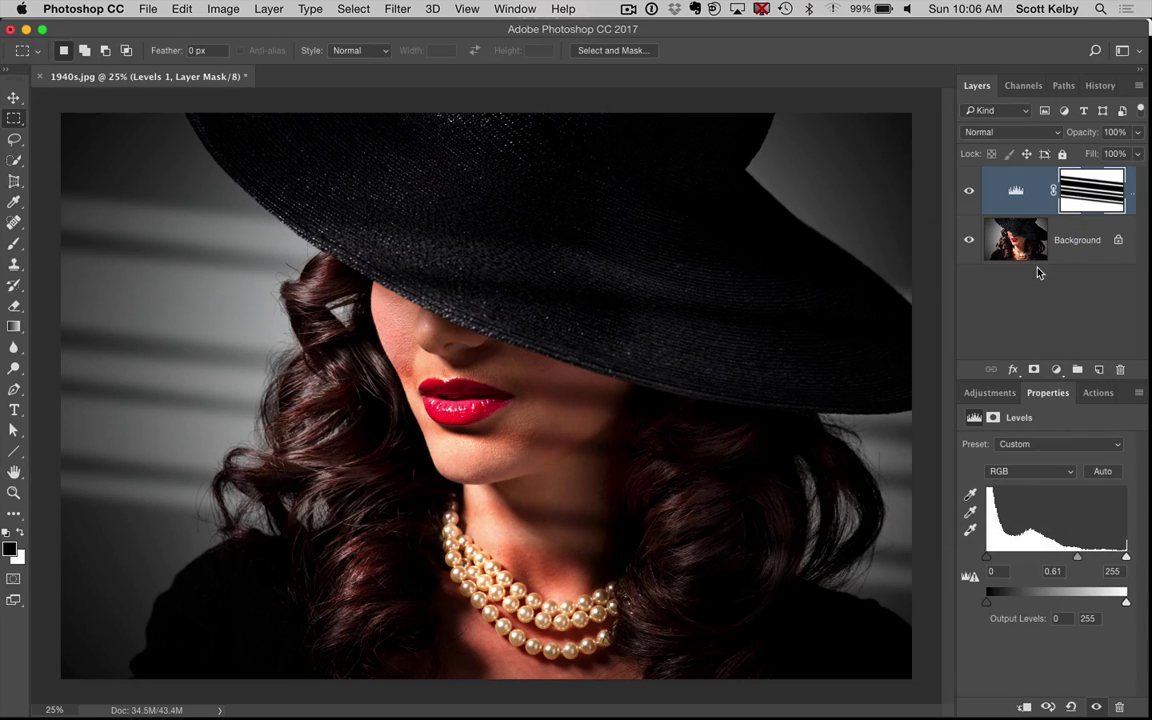
pyautogui.click(14, 97)
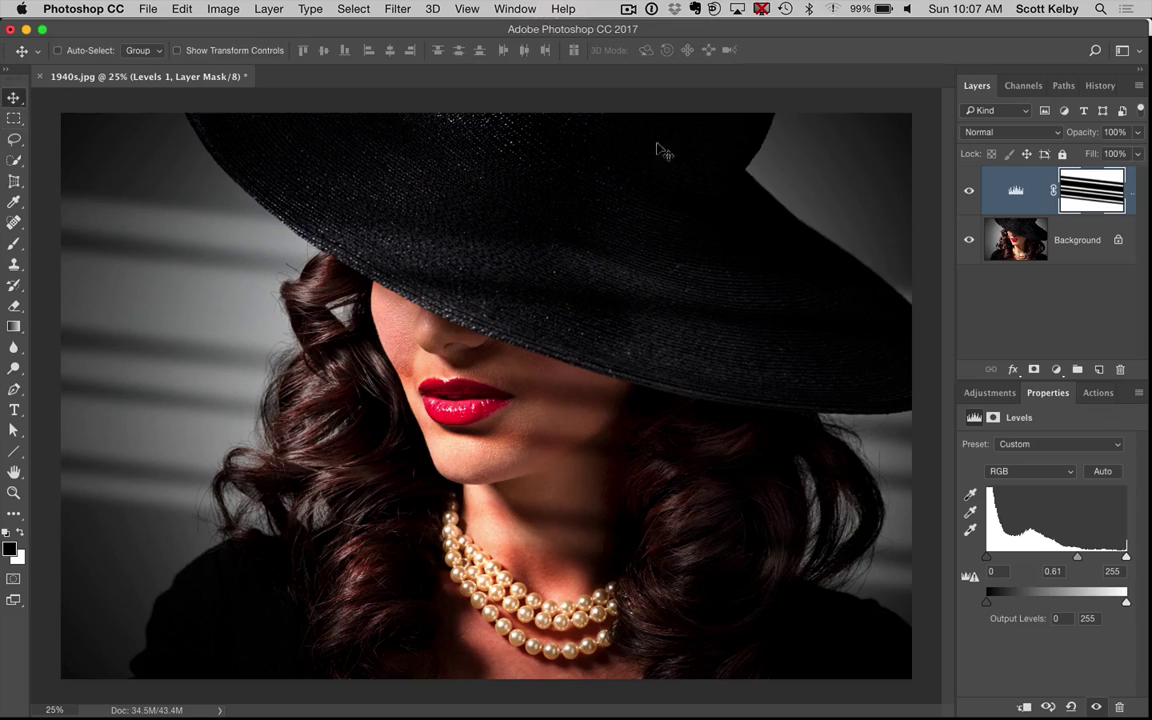
# Step: Skew the stripe mask diagonally and shift it up, keeping the layer at full opacity
pyautogui.press('super+t')
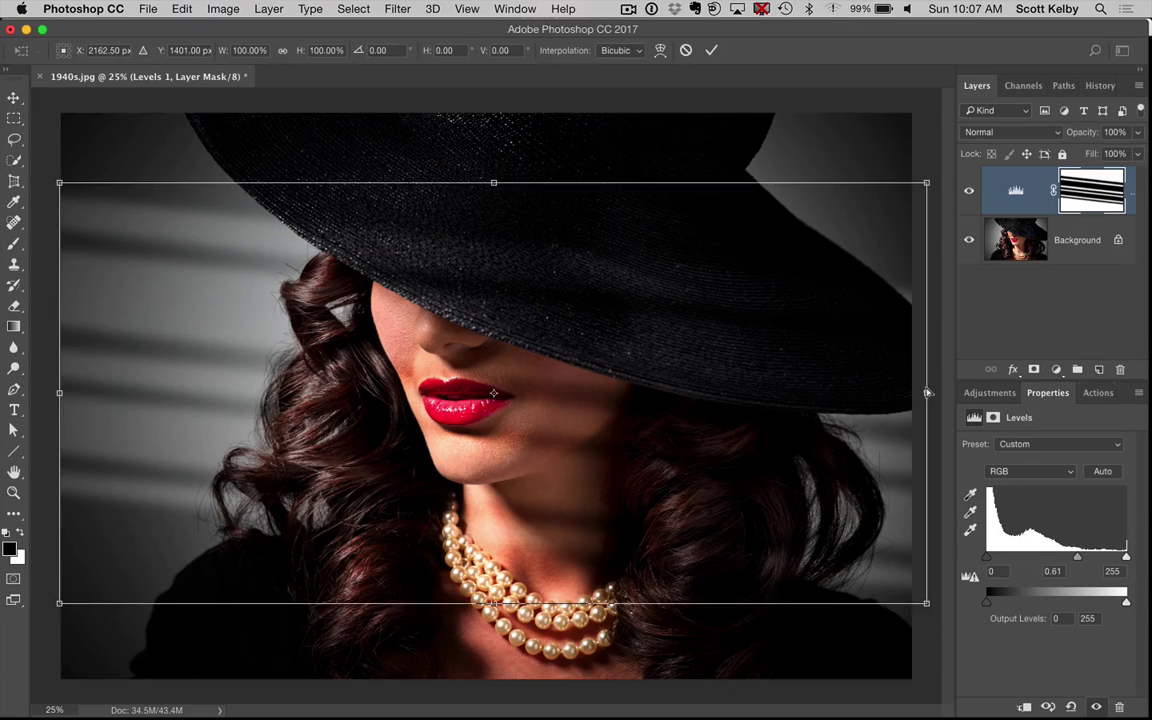
pyautogui.moveTo(929, 393); pyautogui.dragTo(927, 478)
pyautogui.moveTo(817, 463); pyautogui.dragTo(817, 429)
pyautogui.press('Return')
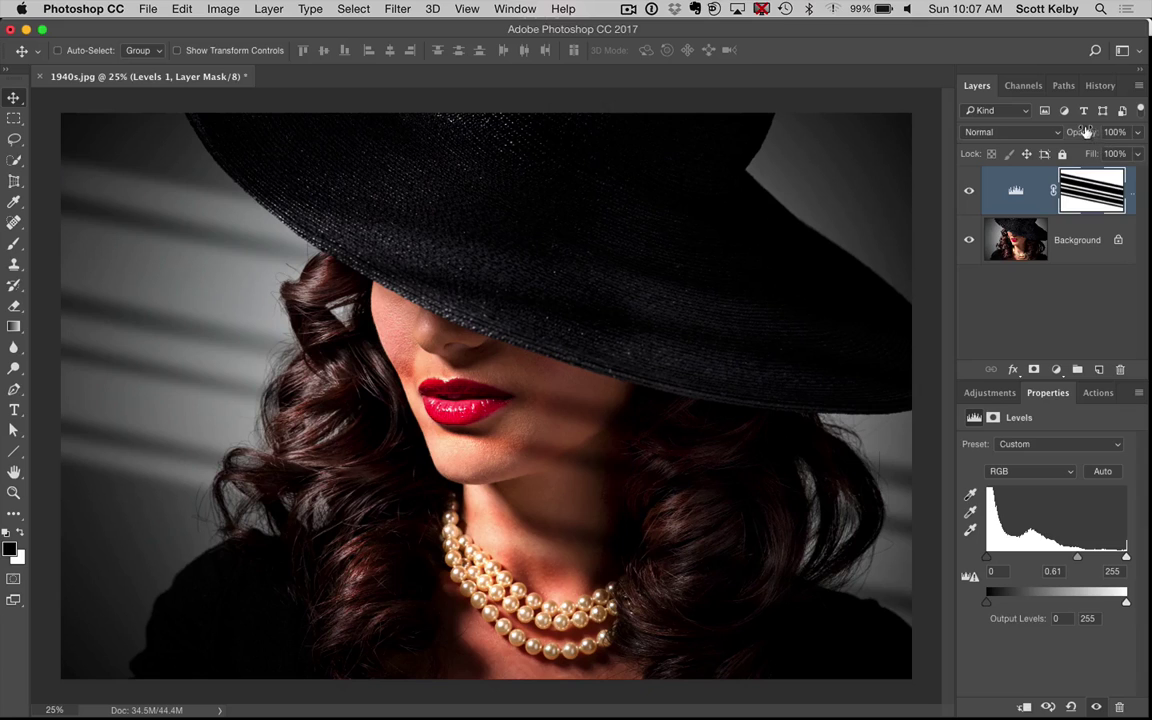
pyautogui.press('7')
pyautogui.press('1')
pyautogui.press('0')
# Step: Duplicate the Levels layer, invert its mask, and raise the midtones to 1.26
pyautogui.press('super+j')
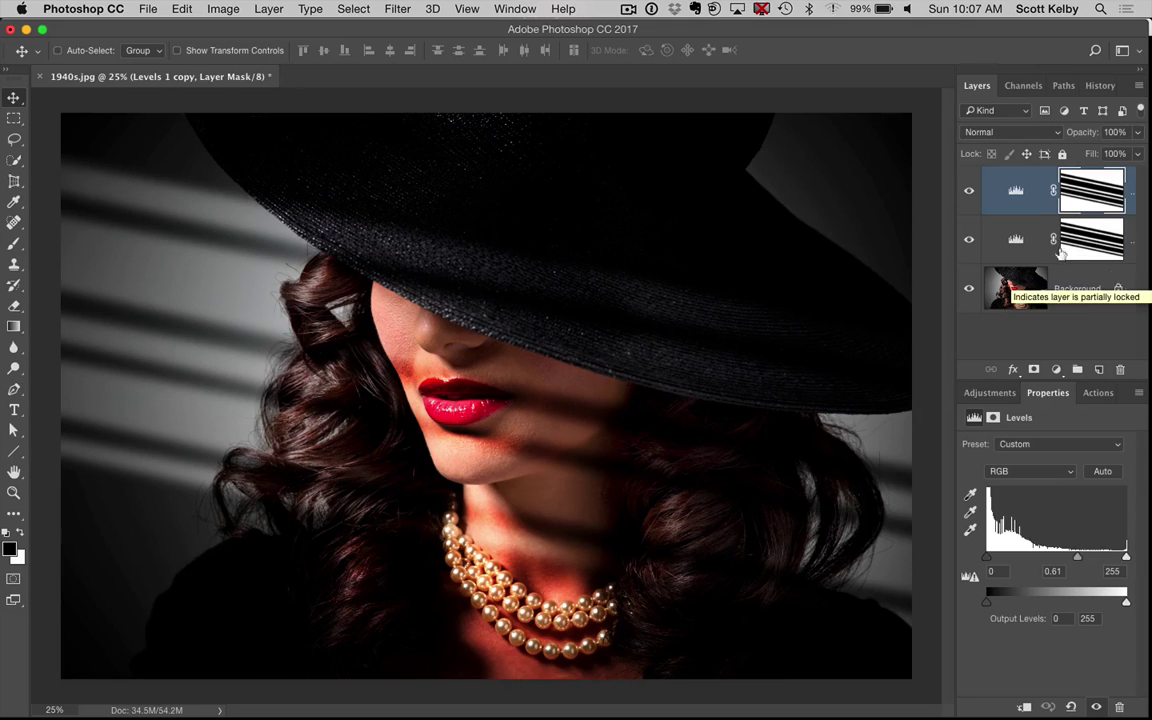
pyautogui.press('super+i')
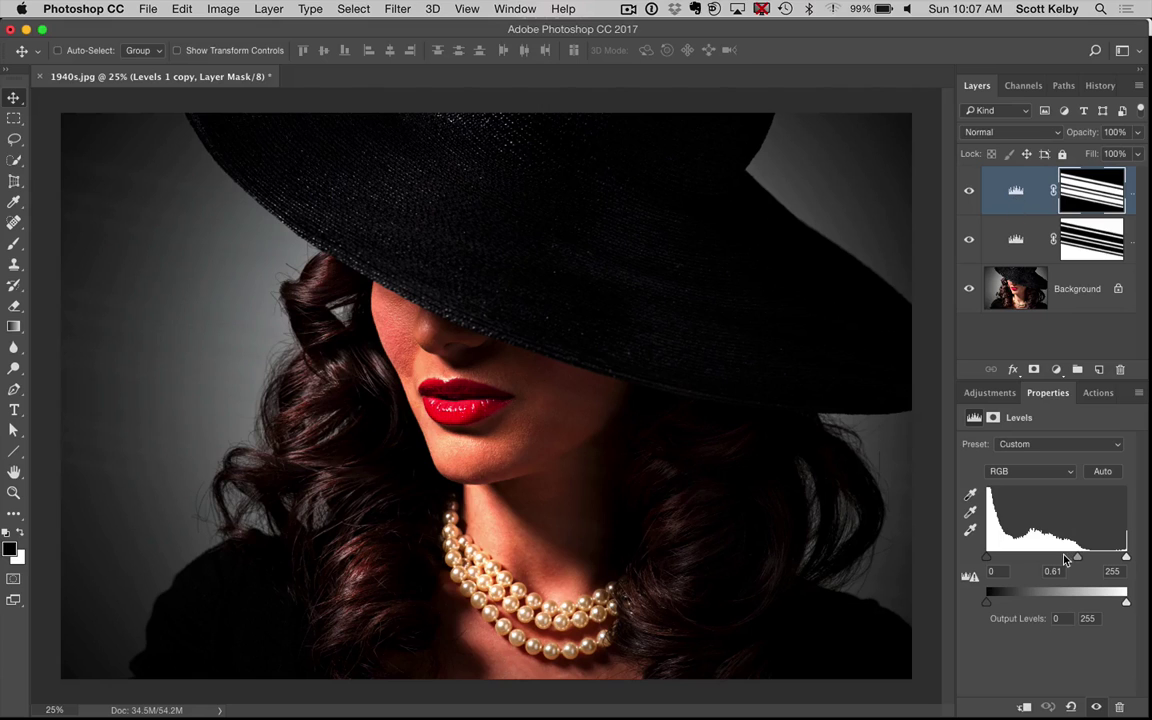
pyautogui.moveTo(1080, 556); pyautogui.dragTo(1048, 563)
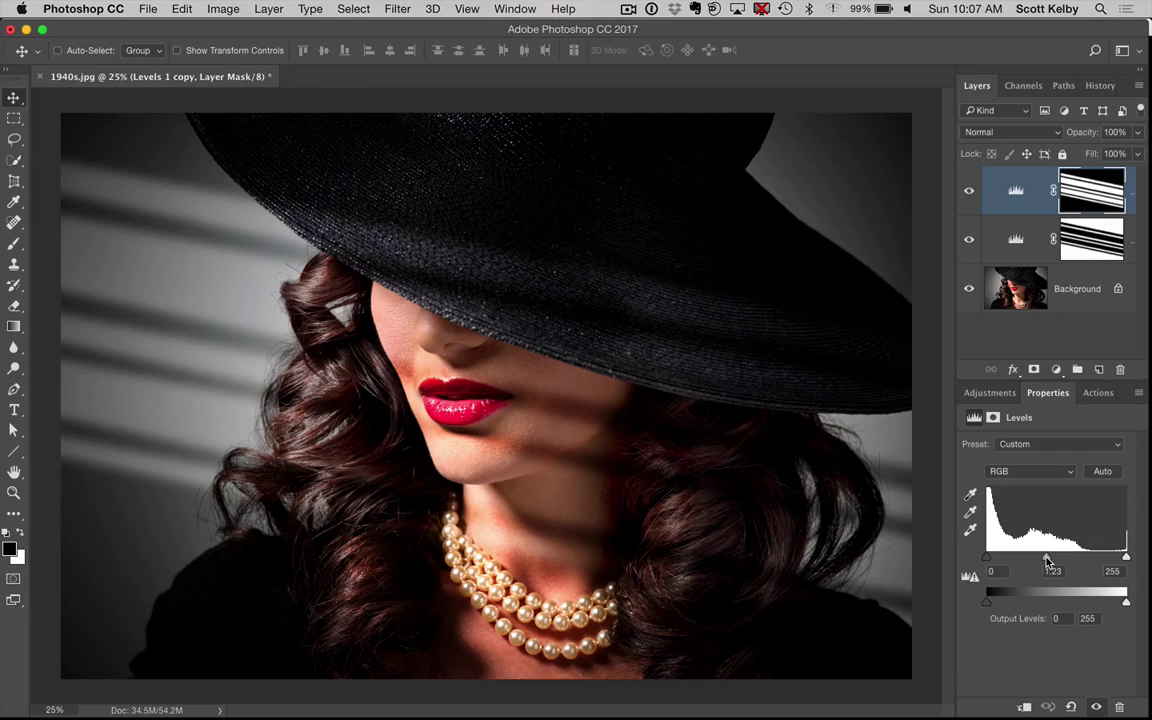
pyautogui.moveTo(1045, 562); pyautogui.dragTo(1046, 562)
pyautogui.click(1018, 133)
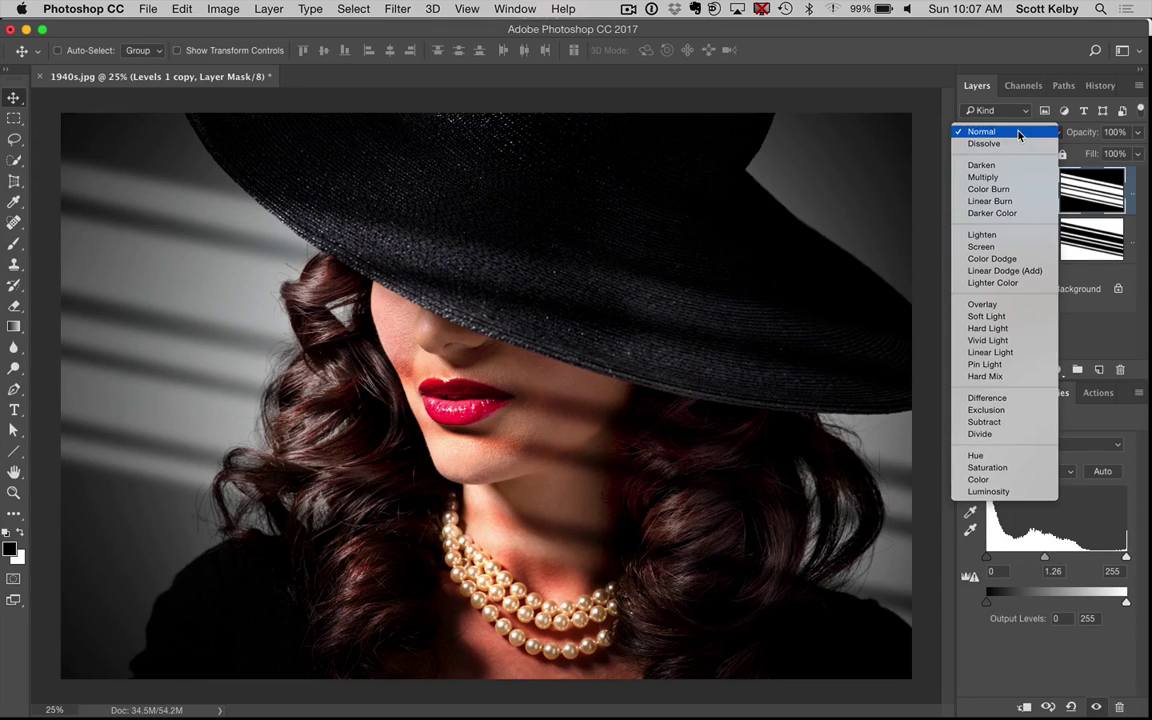
# Step: Set both Levels 1 copy and Levels 1 to the Luminosity blend mode
pyautogui.scroll(-2, 1013, 494)
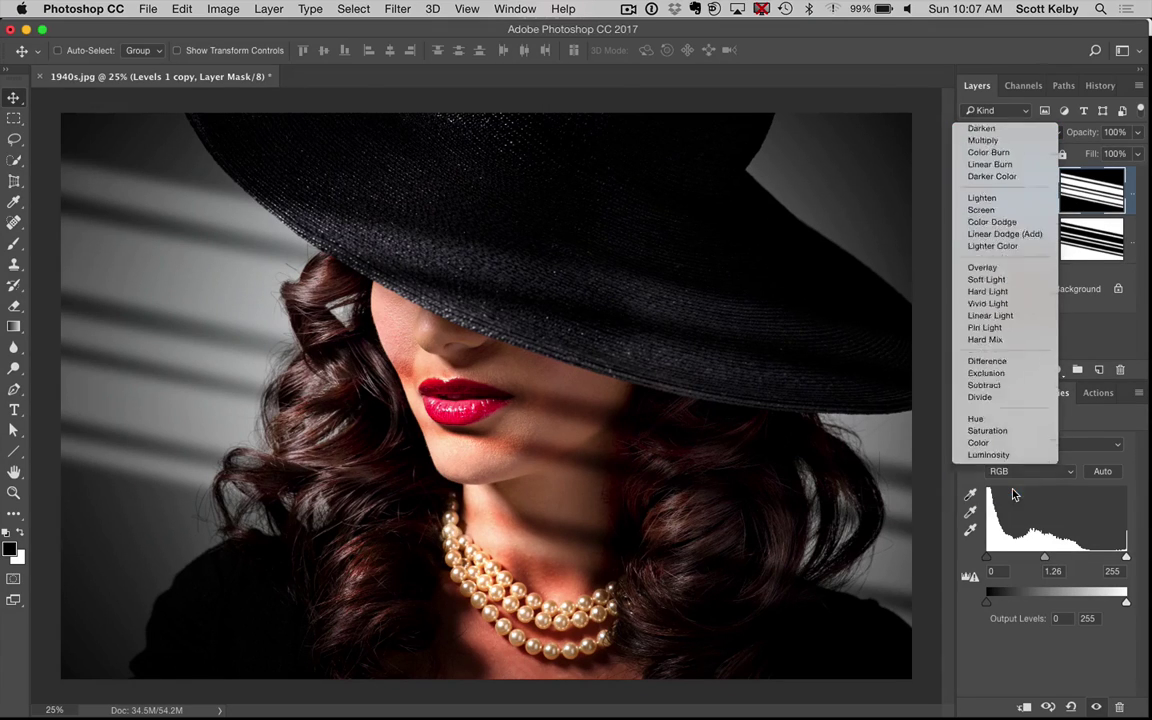
pyautogui.click(1013, 494)
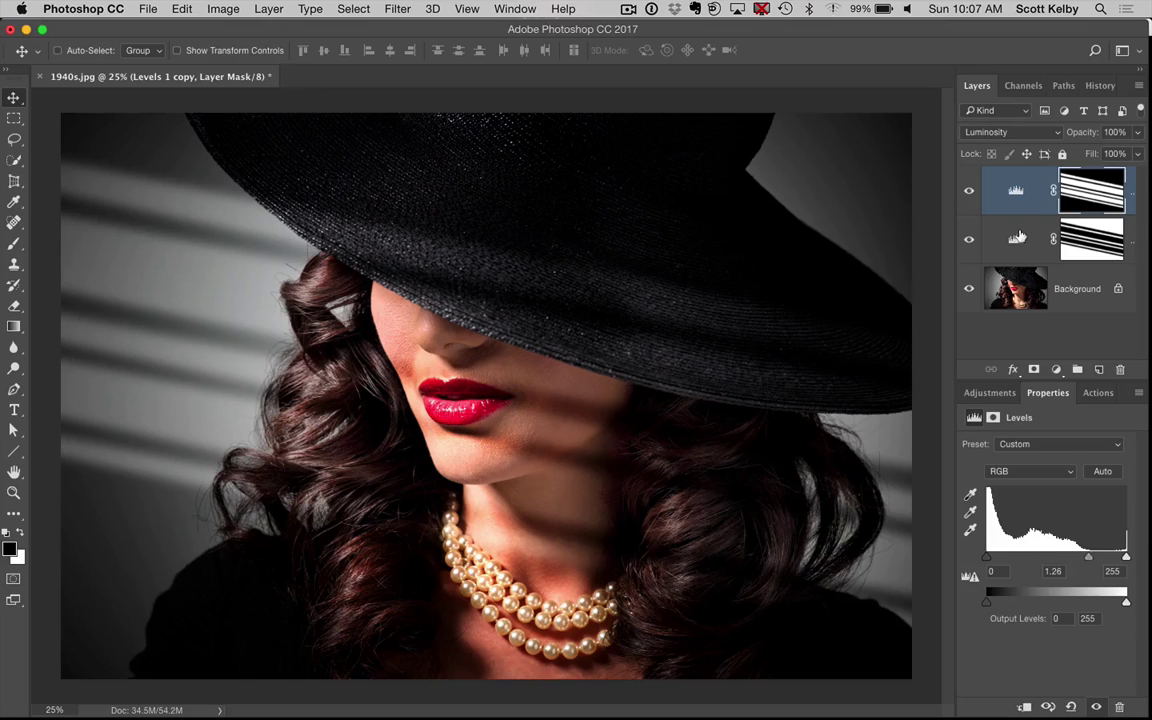
pyautogui.hotkey('alt', '[')
pyautogui.click(1018, 131)
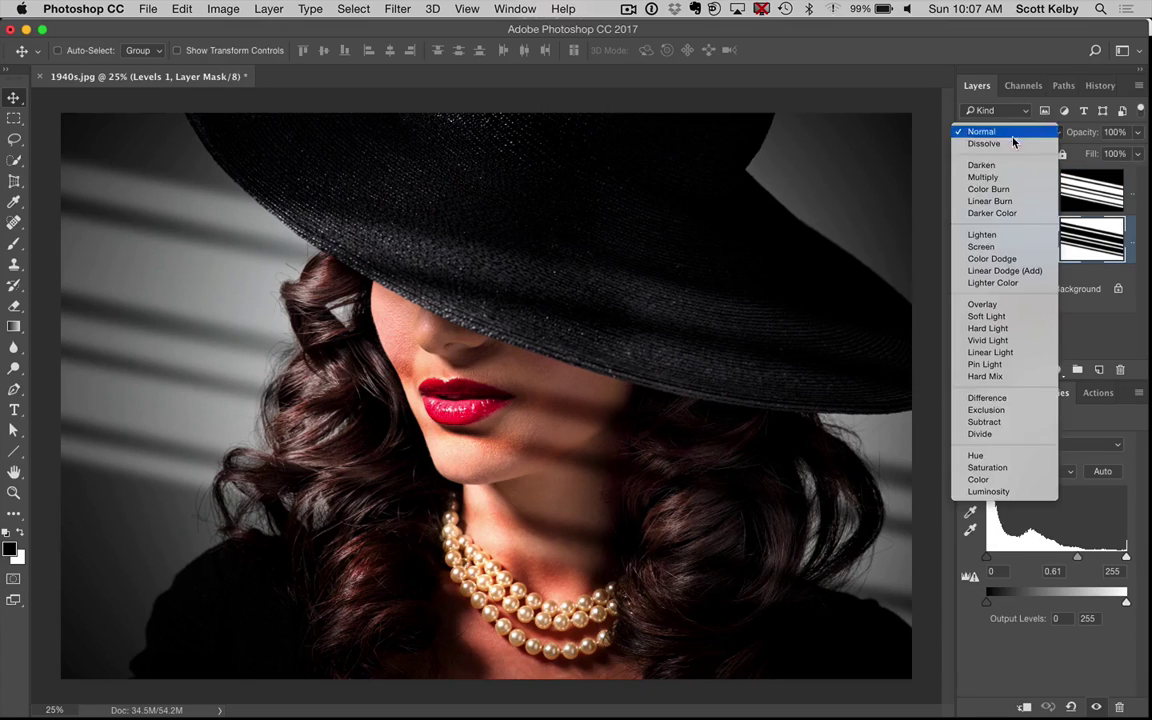
pyautogui.click(998, 492)
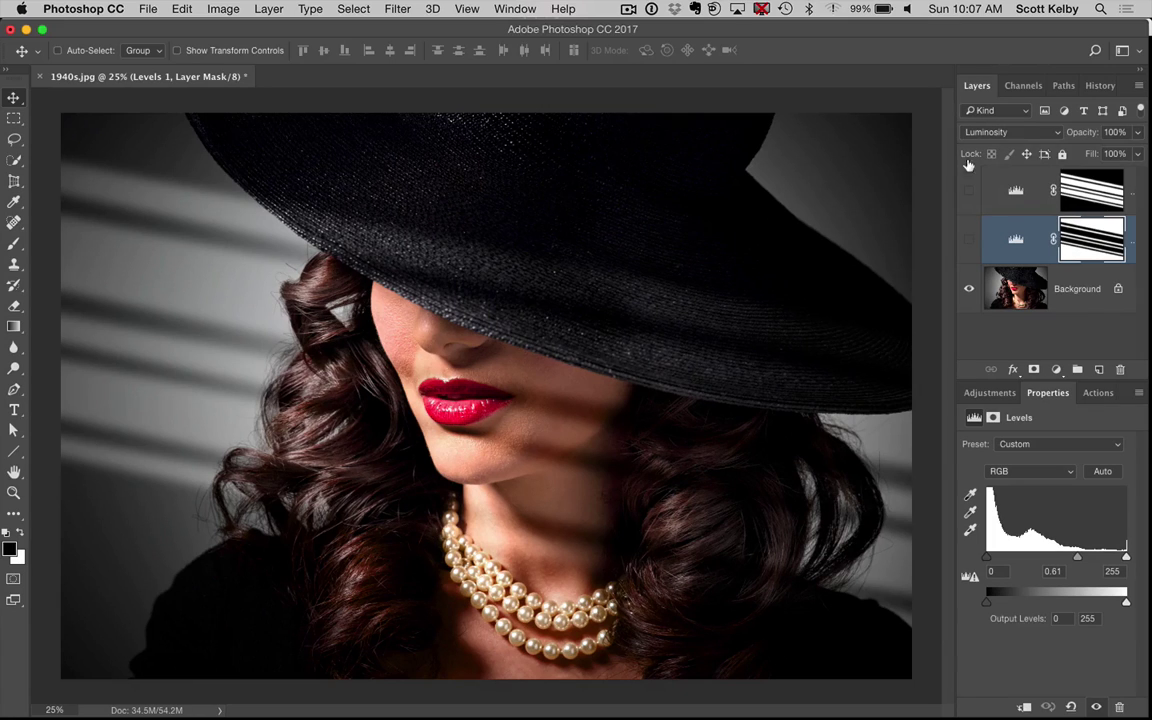
# Step: Toggle the stripe layers' visibility to compare with the original, leaving both visible
pyautogui.click(969, 239)
pyautogui.click(969, 239)
pyautogui.click(967, 186)
pyautogui.click(1016, 132)
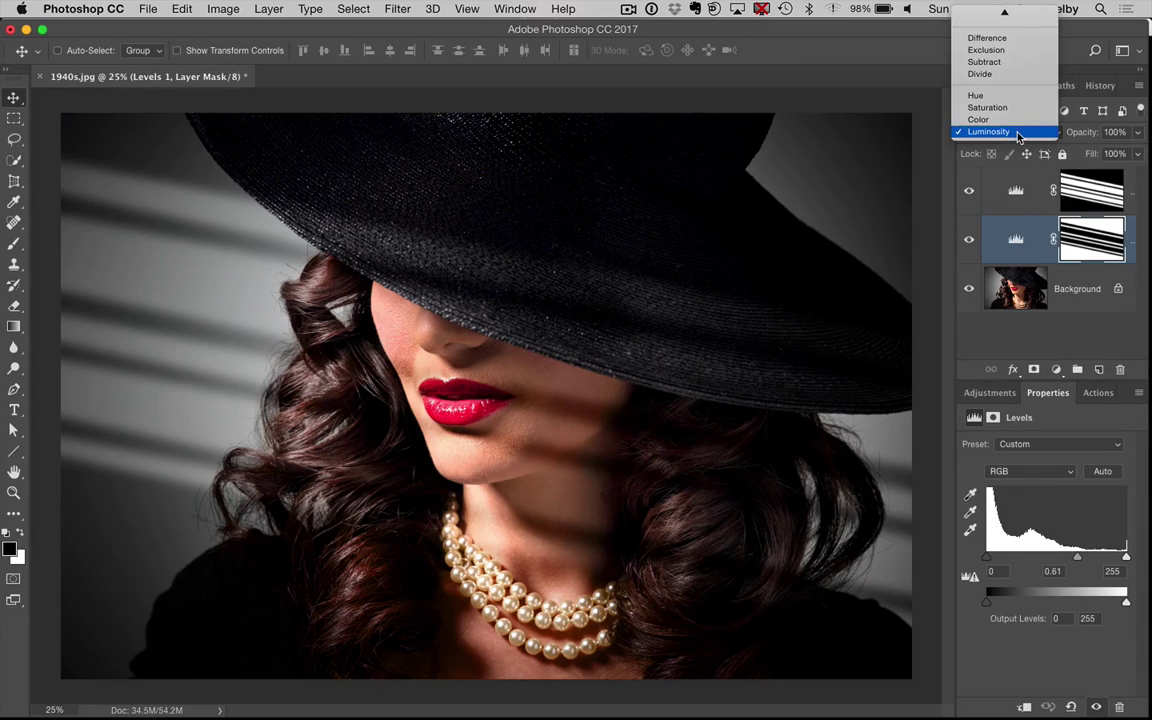
pyautogui.click(1088, 437)
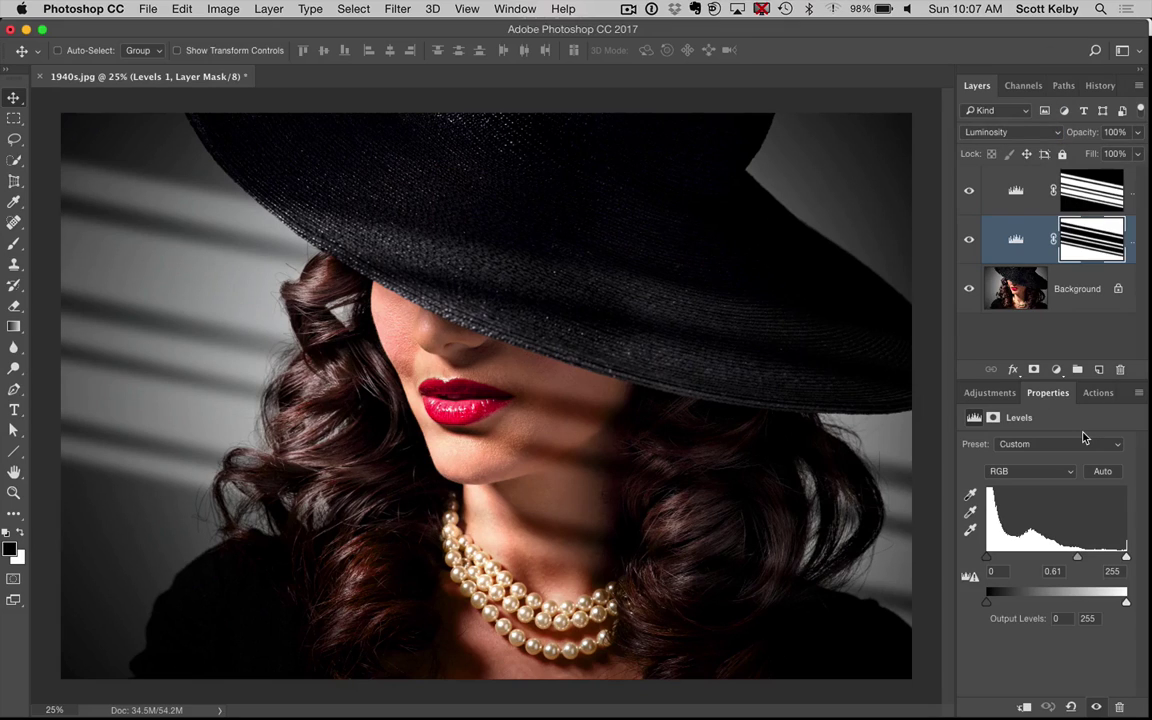